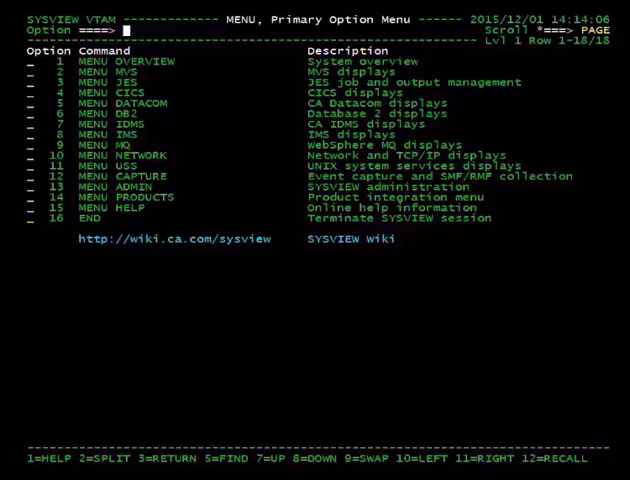
{"action": "type", "text": "C"}
{"action": "type", "text": "REVIEW"}
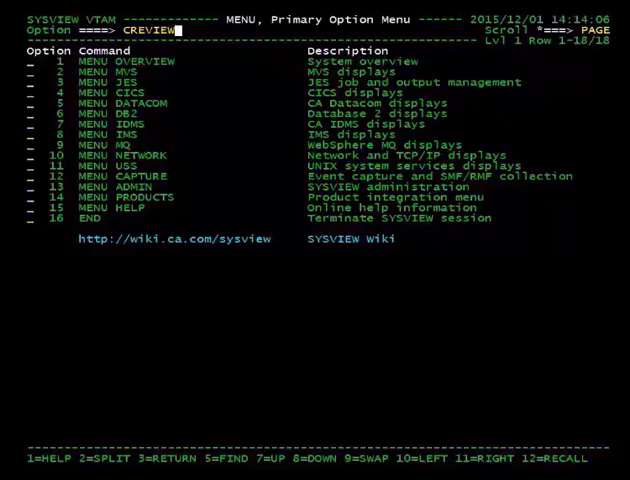
Step: Run CREVIEW to show CICS transaction interval activity by hour for the last 24 hours
{"action": "key", "text": "Return"}
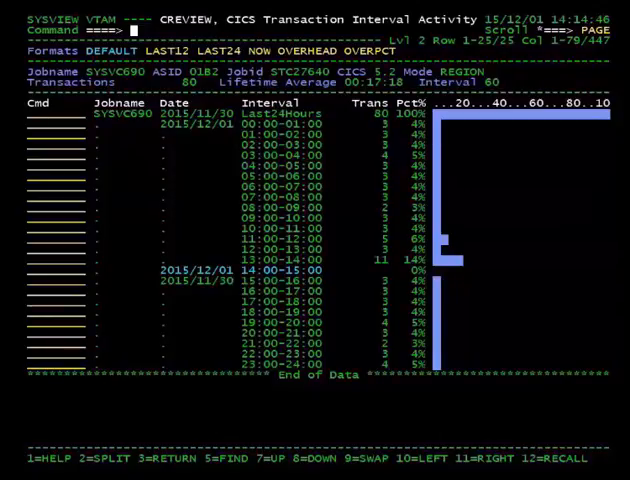
{"action": "key", "text": "Tab"}
{"action": "key", "text": "Tab"}
{"action": "key", "text": "Tab"}
{"action": "key", "text": "Tab"}
{"action": "key", "text": "Tab"}
{"action": "key", "text": "Tab"}
{"action": "key", "text": "Tab"}
{"action": "key", "text": "Tab"}
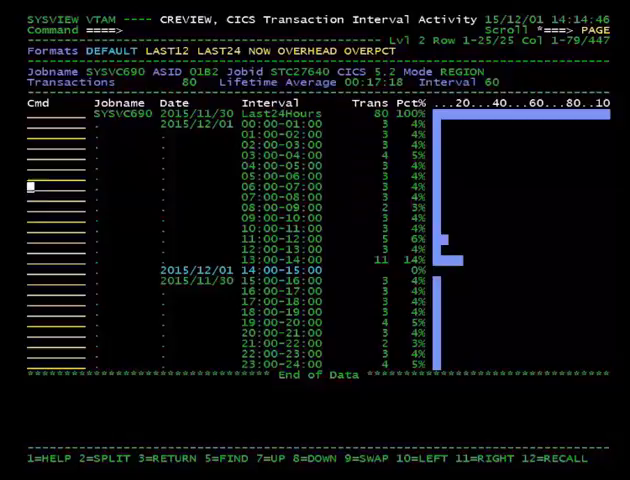
{"action": "key", "text": "Tab"}
{"action": "key", "text": "Tab"}
{"action": "key", "text": "Tab"}
{"action": "key", "text": "Tab"}
{"action": "key", "text": "Tab"}
{"action": "key", "text": "Tab"}
{"action": "key", "text": "Tab"}
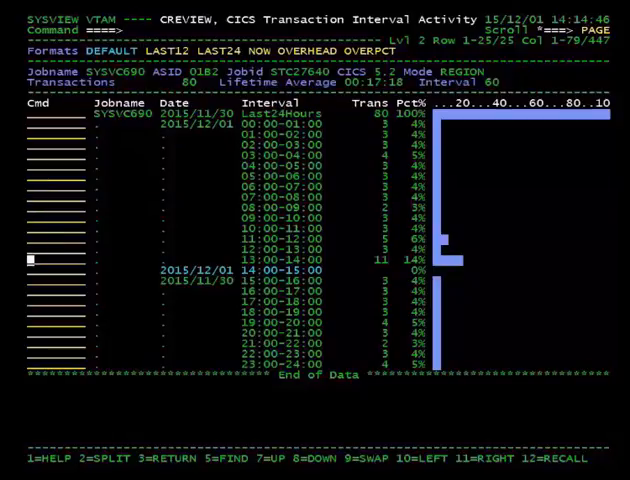
{"action": "type", "text": "s"}
{"action": "key", "text": "Return"}
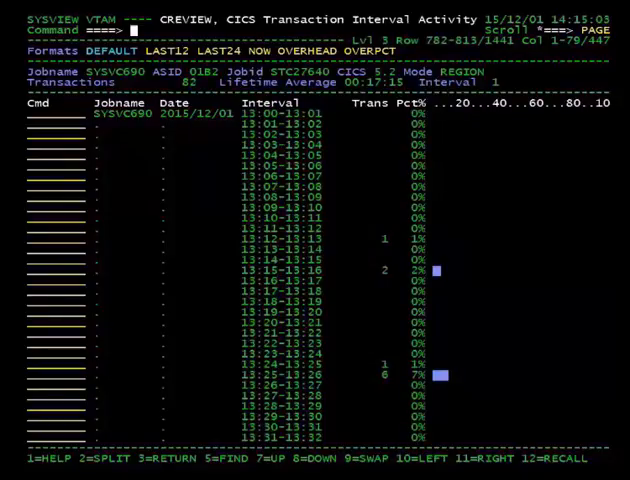
{"action": "key", "text": "F3"}
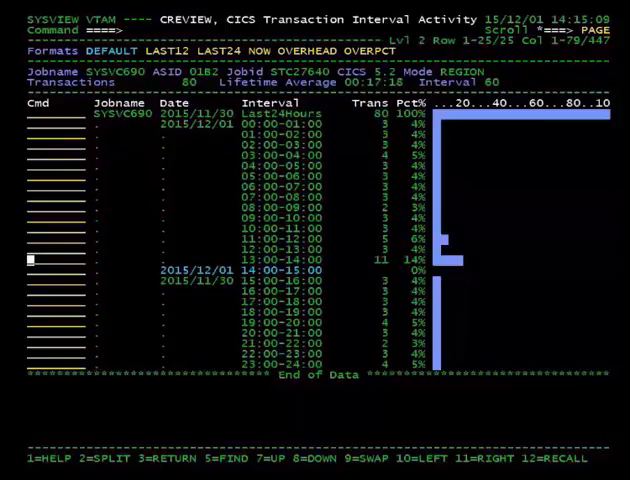
{"action": "type", "text": "TLOG"}
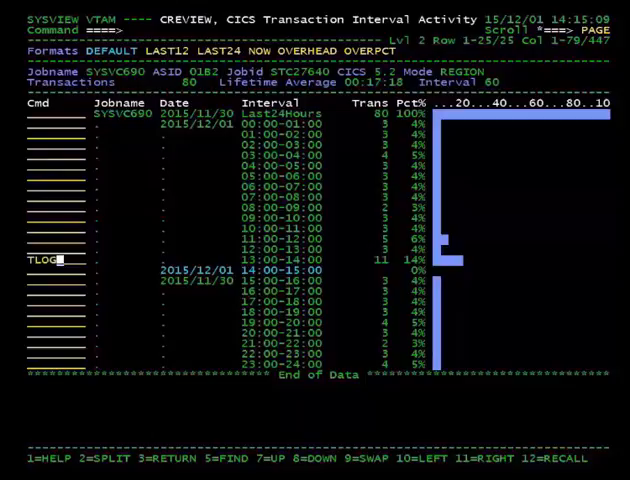
Step: Run TLOG on the 13:00-14:00 row to list that hour's 11 transactions
{"action": "key", "text": "Return"}
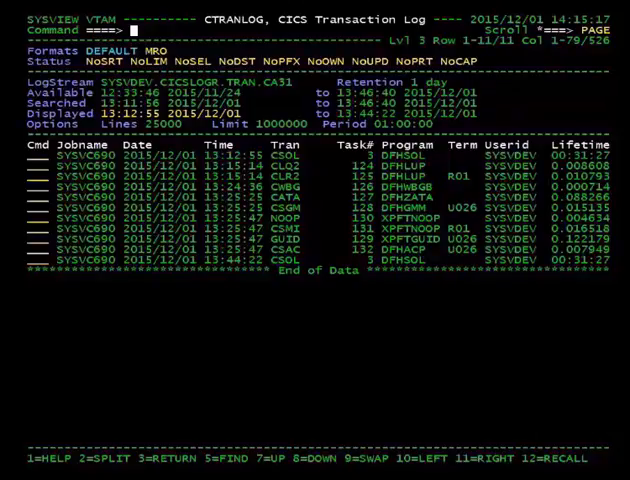
{"action": "type", "text": "FILT"}
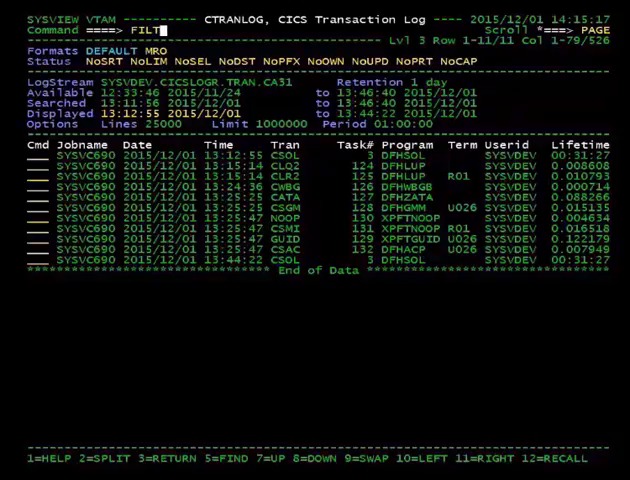
{"action": "type", "text": "ER"}
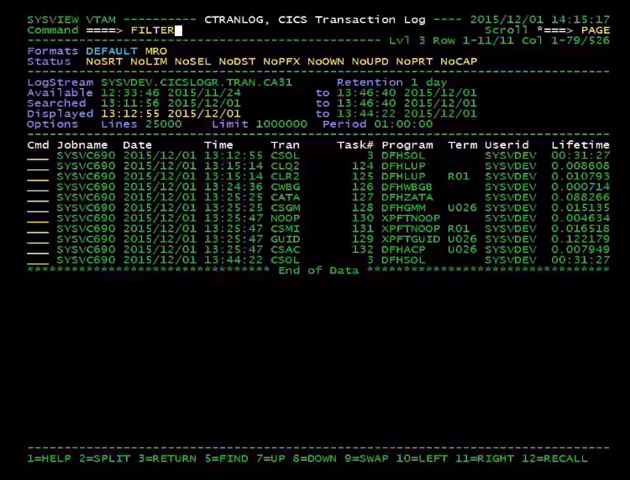
Step: Run FILTER to show the transaction log's filter display, prefilled with 13:00 and one hour
{"action": "key", "text": "Return"}
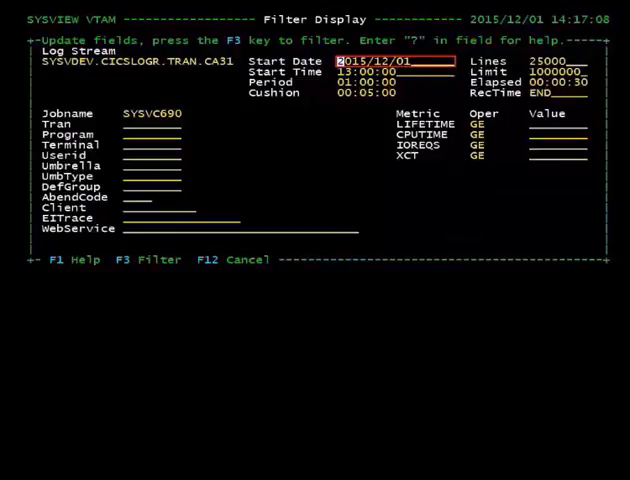
{"action": "type", "text": "-3"}
Step: Filter the log to Start Date -3, Start Time 12:00:00, one-hour period, leaving three 2015/11/28 transactions
{"action": "key", "text": "ctrl+Delete"}
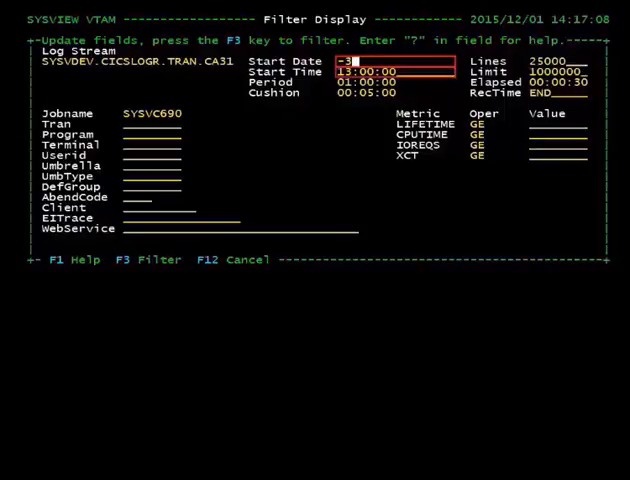
{"action": "key", "text": "Tab"}
{"action": "type", "text": "12"}
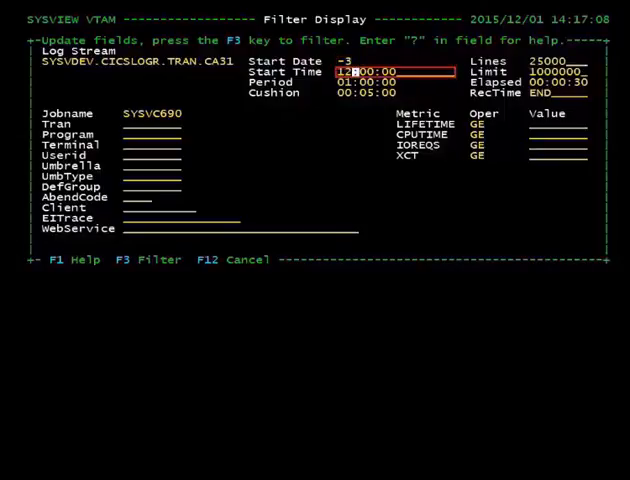
{"action": "key", "text": "Tab"}
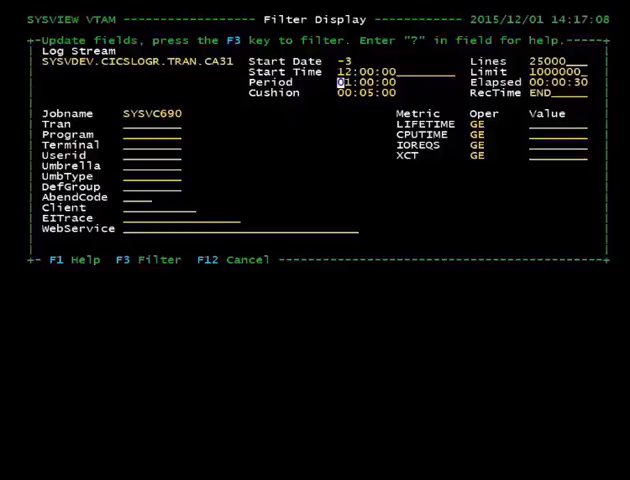
{"action": "key", "text": "F3"}
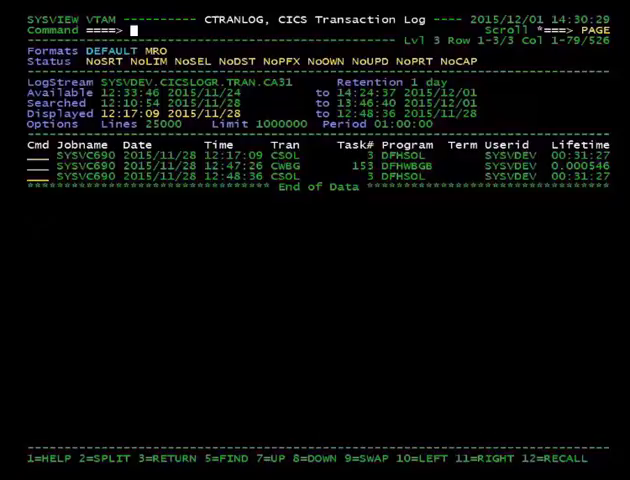
{"action": "type", "text": "MENU"}
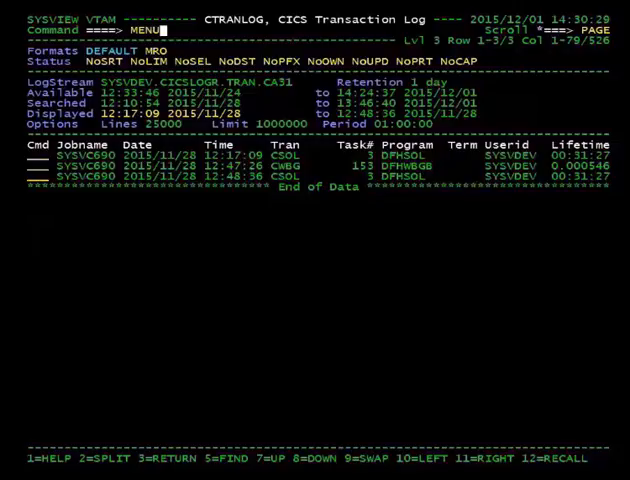
Step: Run MENU to return to the CA SYSVIEW primary option menu
{"action": "key", "text": "Return"}
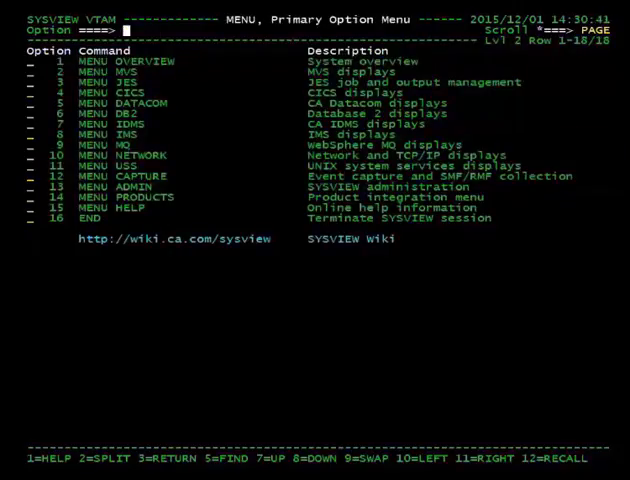